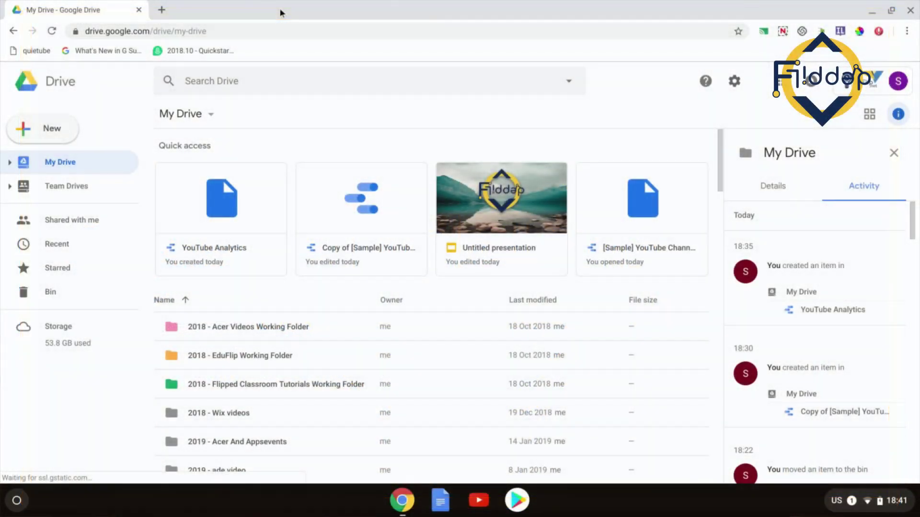
Create a new blank Google Docs document from Drive's New menu.
{"action": "left_click", "coordinate": [61, 133]}
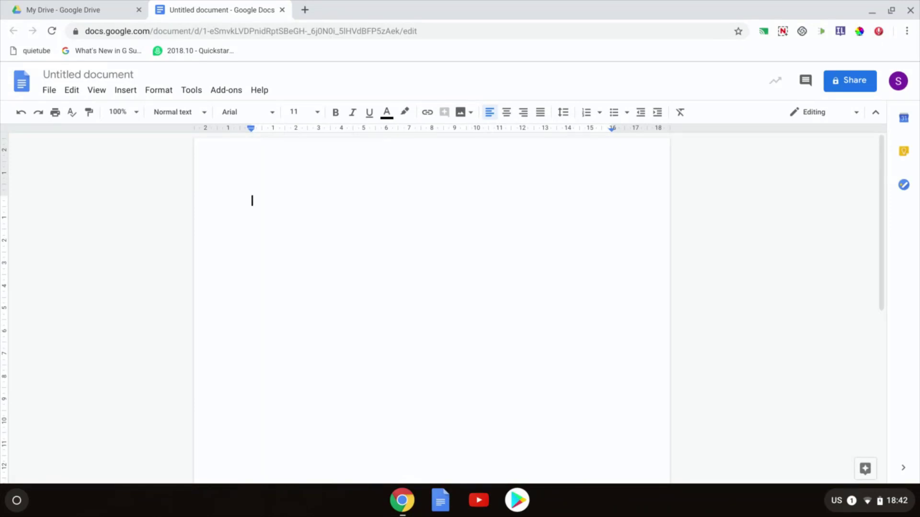
Type 'What is your name:' with an underscore blank, write the person's name inside it, and start a new line.
{"action": "type", "text": "What is your nam"}
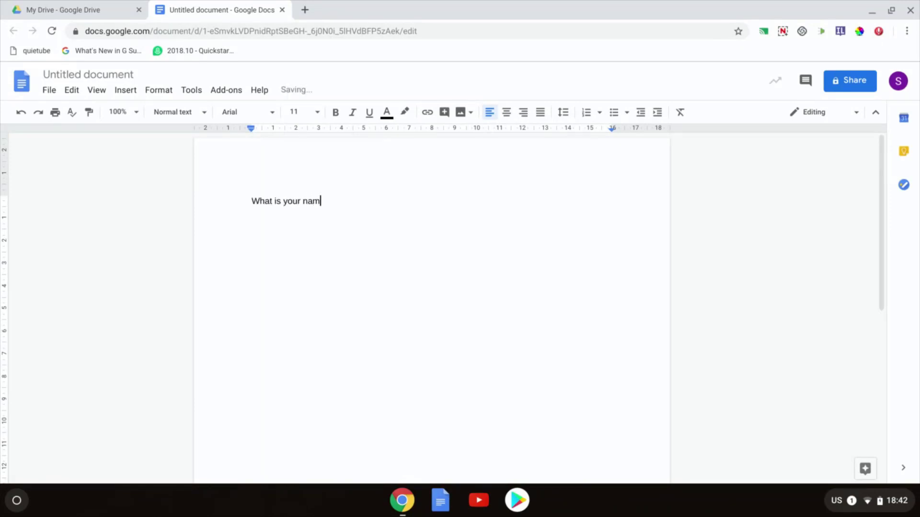
{"action": "type", "text": "e: ________________"}
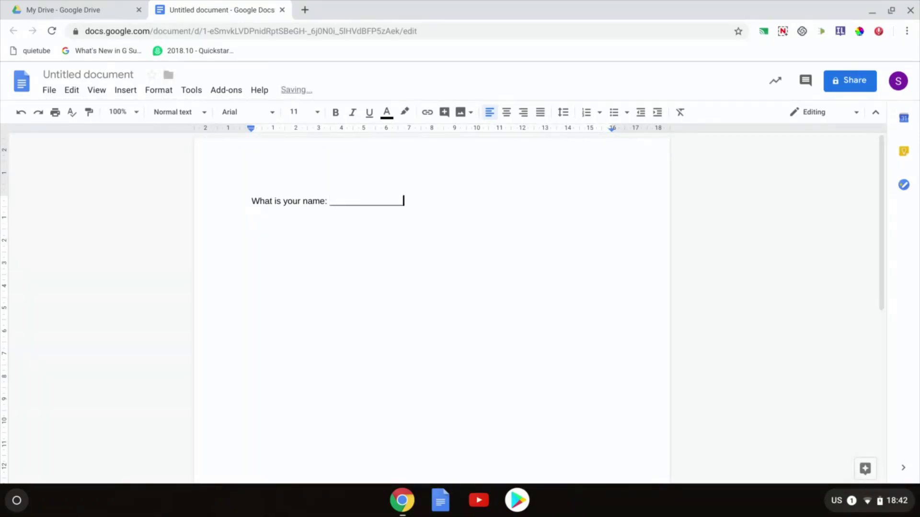
{"action": "type", "text": "___________"}
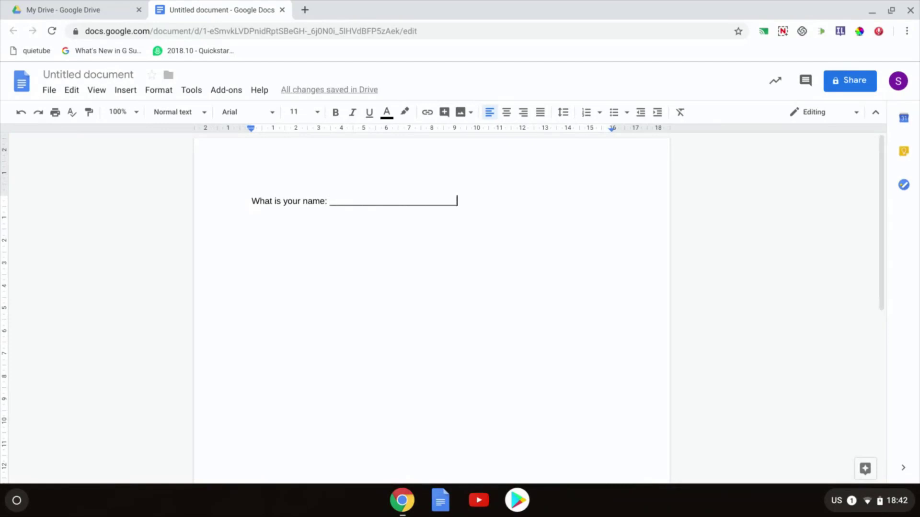
{"action": "double_click", "coordinate": [372, 204]}
{"action": "type", "text": "Sethi"}
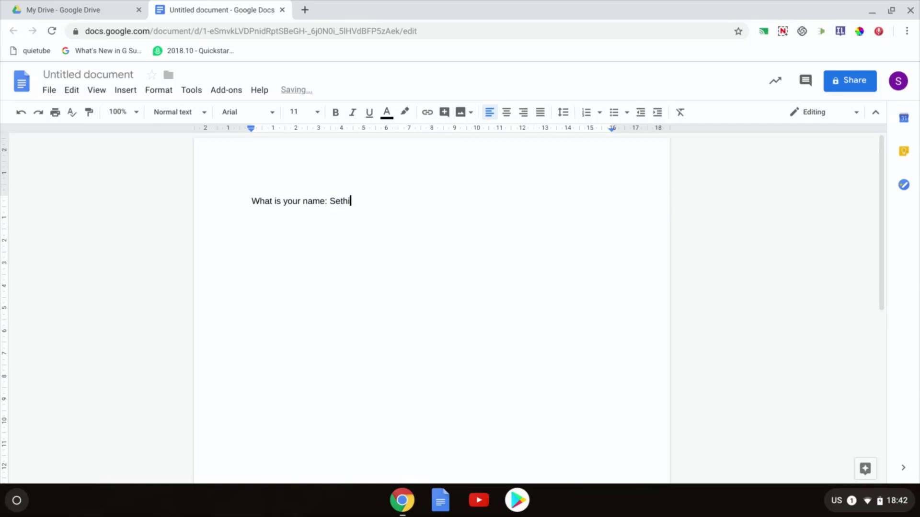
{"action": "key", "text": "ctrl+z"}
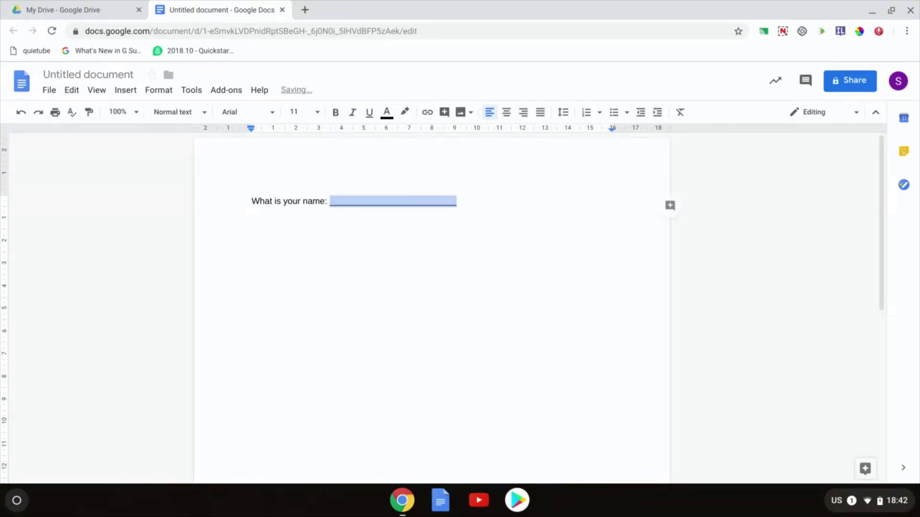
{"action": "left_click", "coordinate": [352, 201]}
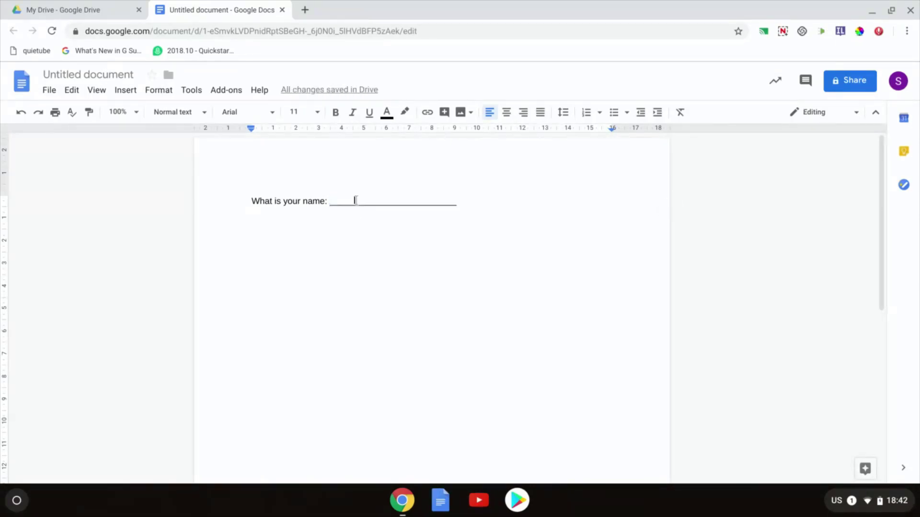
{"action": "type", "text": "Sethi"}
{"action": "key", "text": "Return"}
Insert a 2 x 1 table below the name line.
{"action": "left_click", "coordinate": [135, 88]}
{"action": "mouse_move", "coordinate": [180, 131]}
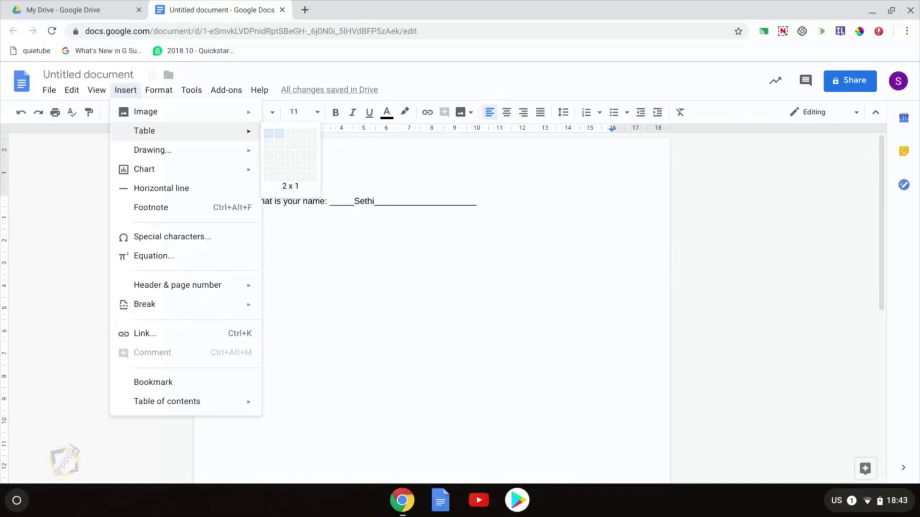
{"action": "left_click", "coordinate": [280, 134]}
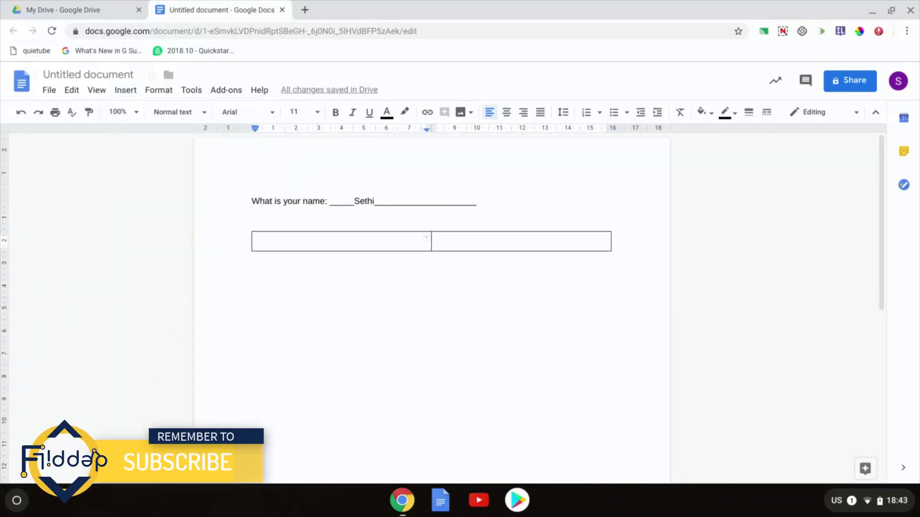
Type 'What is your name:' in the first cell and narrow that column to fit it.
{"action": "type", "text": "What is your "}
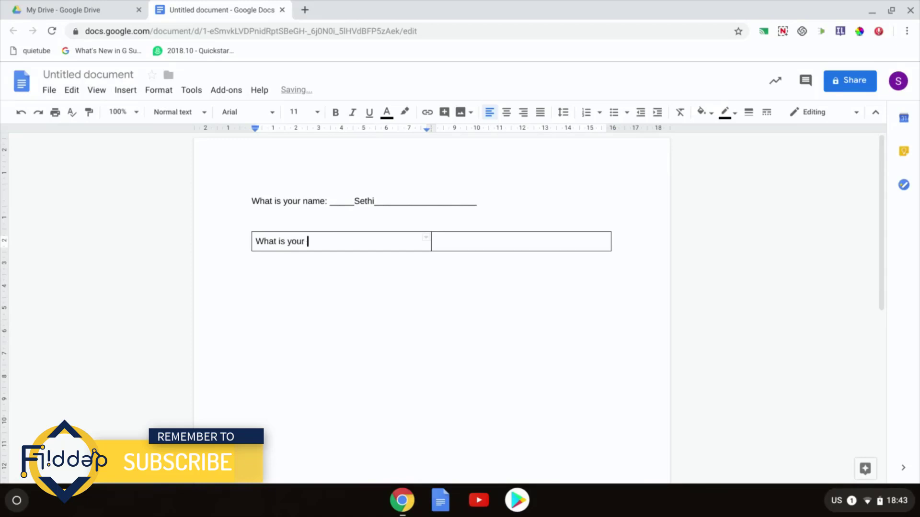
{"action": "type", "text": "name:"}
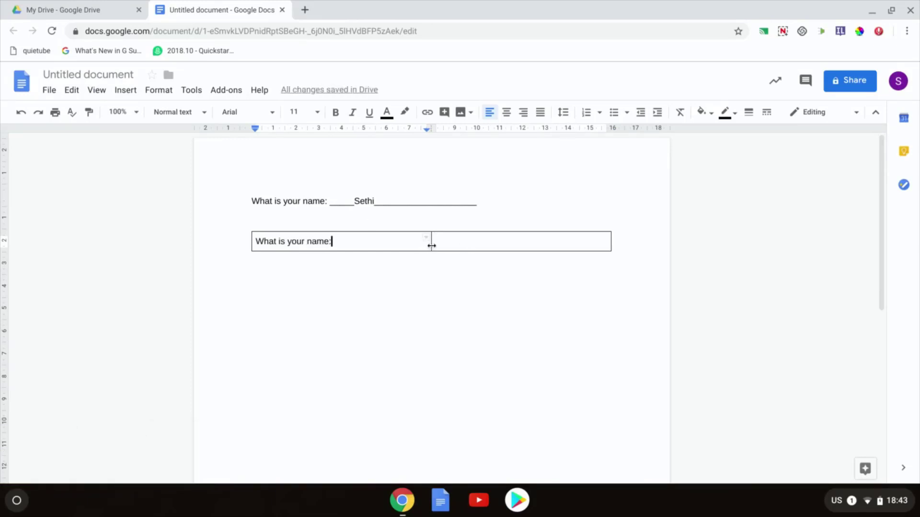
{"action": "left_click_drag", "start_coordinate": [431, 246], "coordinate": [336, 245]}
{"action": "left_click", "coordinate": [371, 241]}
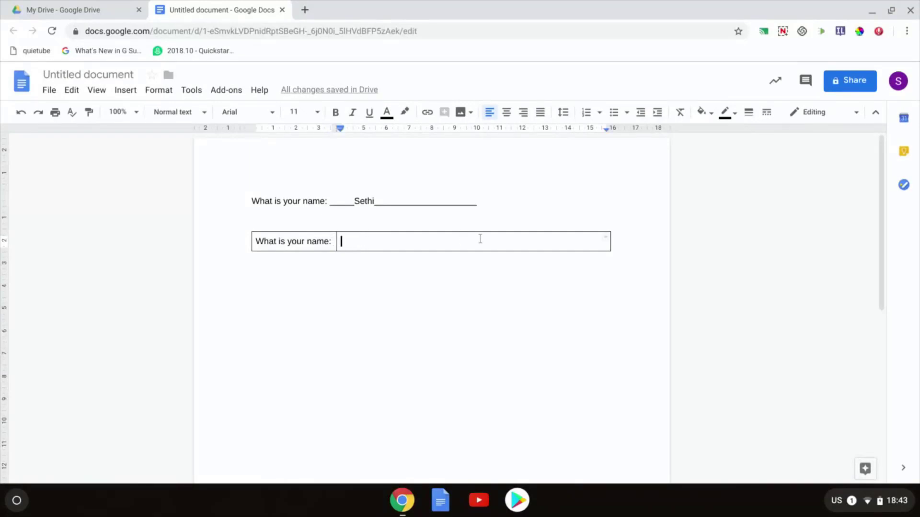
{"action": "left_click", "coordinate": [379, 232]}
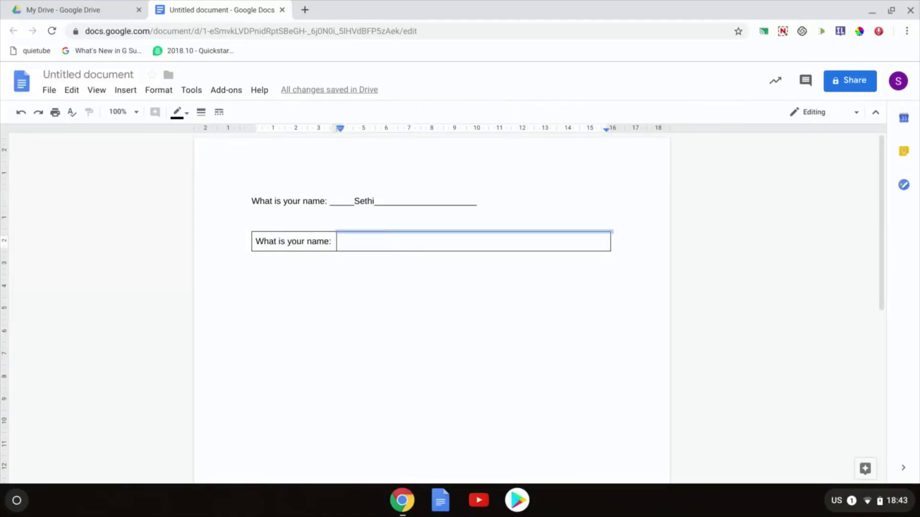
{"action": "left_click", "coordinate": [377, 240]}
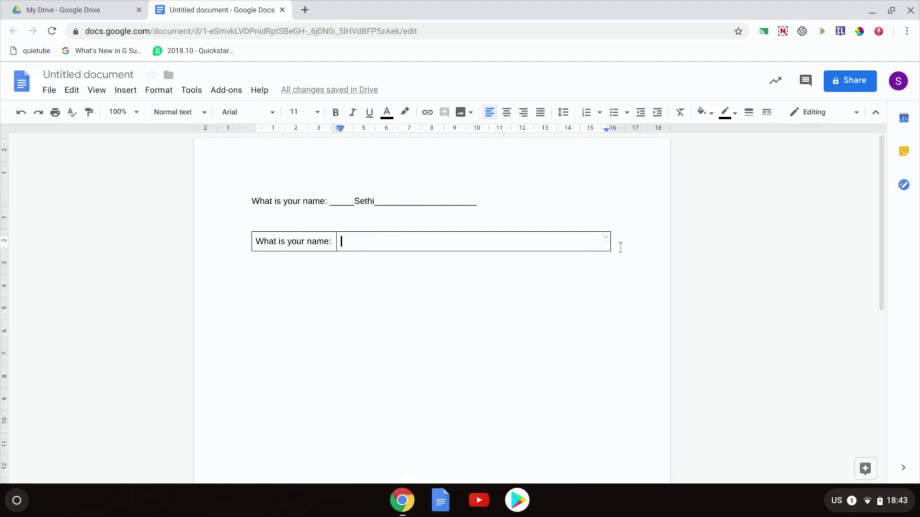
Set the table border width to 0pt in Table properties so no lines show.
{"action": "right_click", "coordinate": [568, 239]}
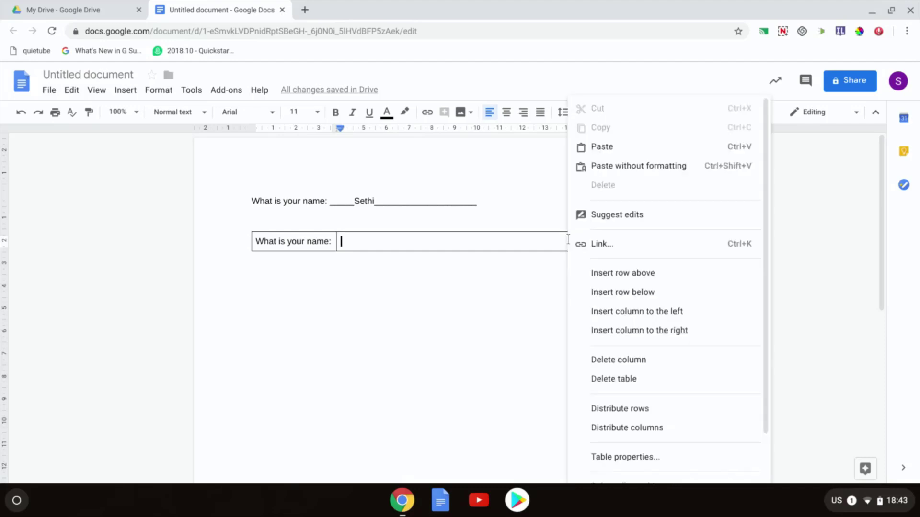
{"action": "left_click", "coordinate": [649, 457]}
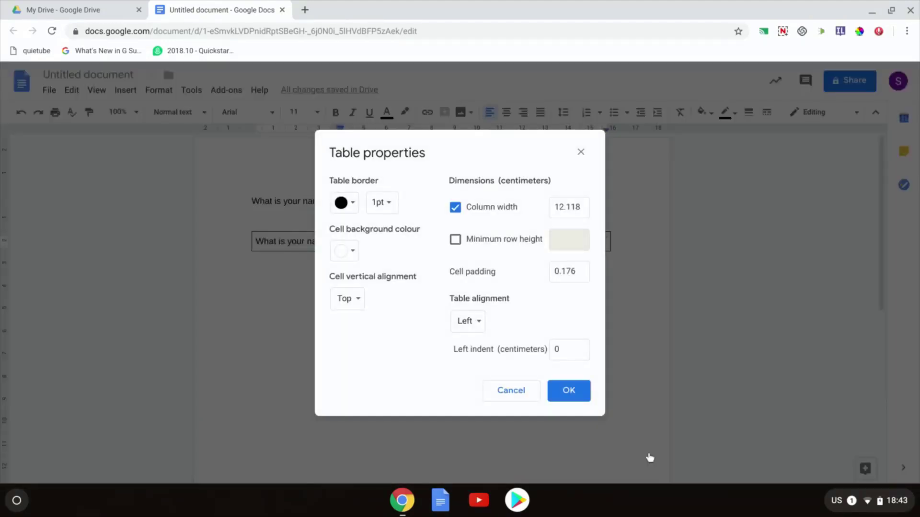
{"action": "left_click", "coordinate": [388, 204]}
{"action": "left_click", "coordinate": [403, 233]}
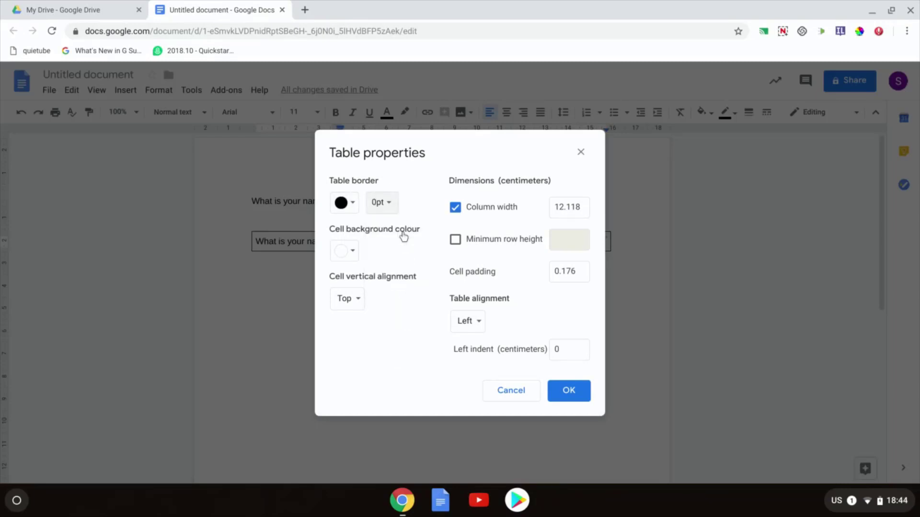
{"action": "left_click", "coordinate": [574, 399]}
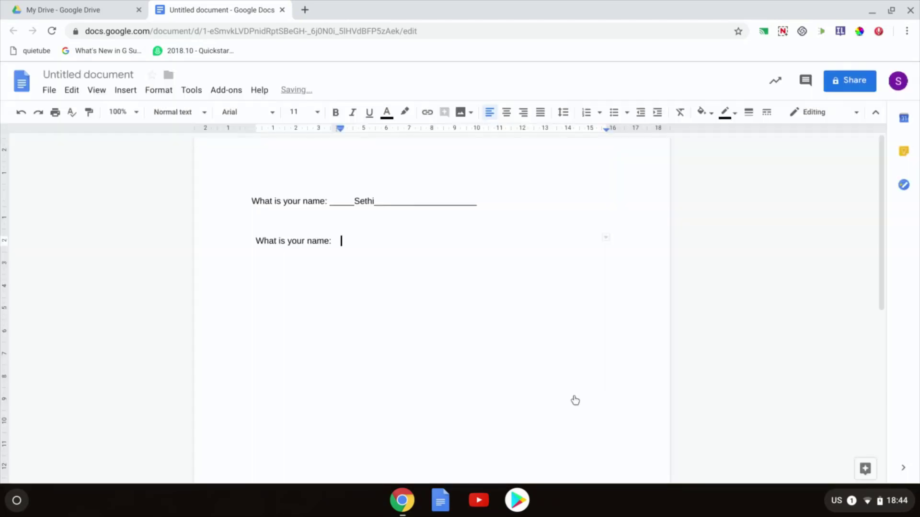
Select the answer cell's bottom border and give it a 1pt width.
{"action": "left_click", "coordinate": [324, 241]}
{"action": "triple_click", "coordinate": [350, 244]}
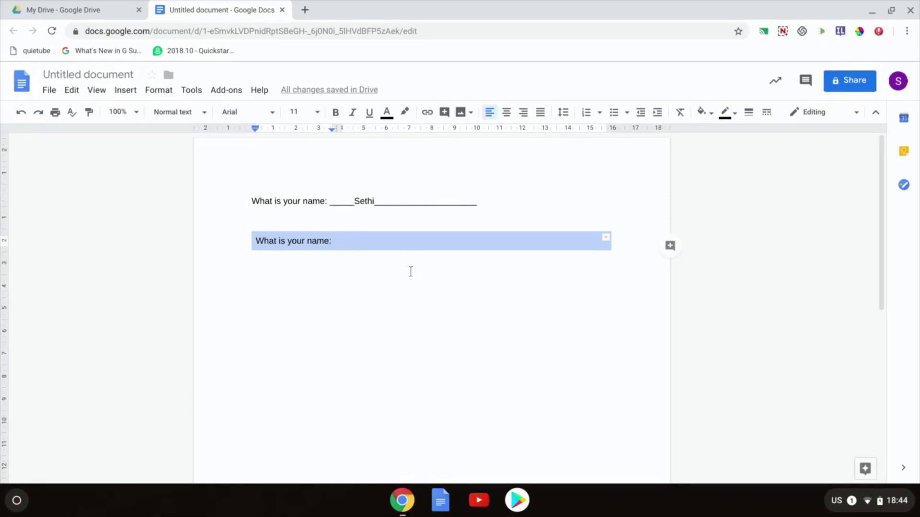
{"action": "left_click", "coordinate": [388, 240]}
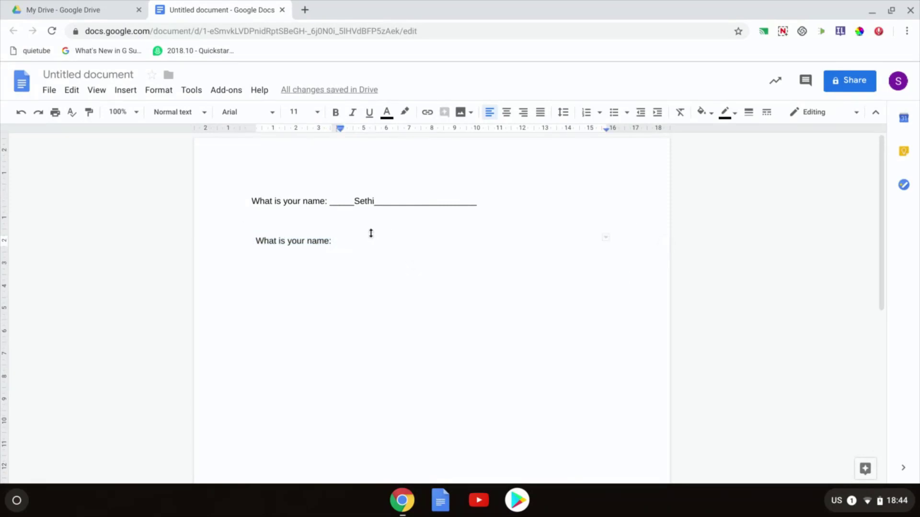
{"action": "left_click", "coordinate": [370, 234]}
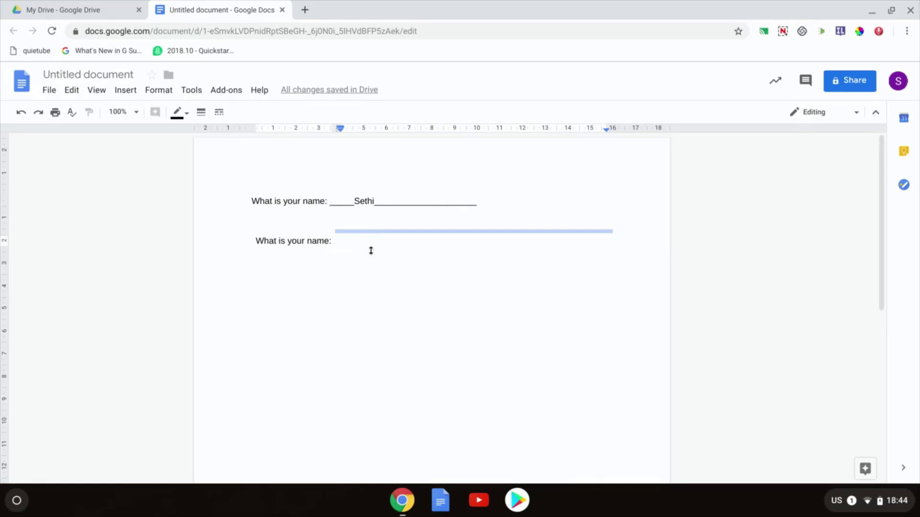
{"action": "left_click", "coordinate": [371, 250]}
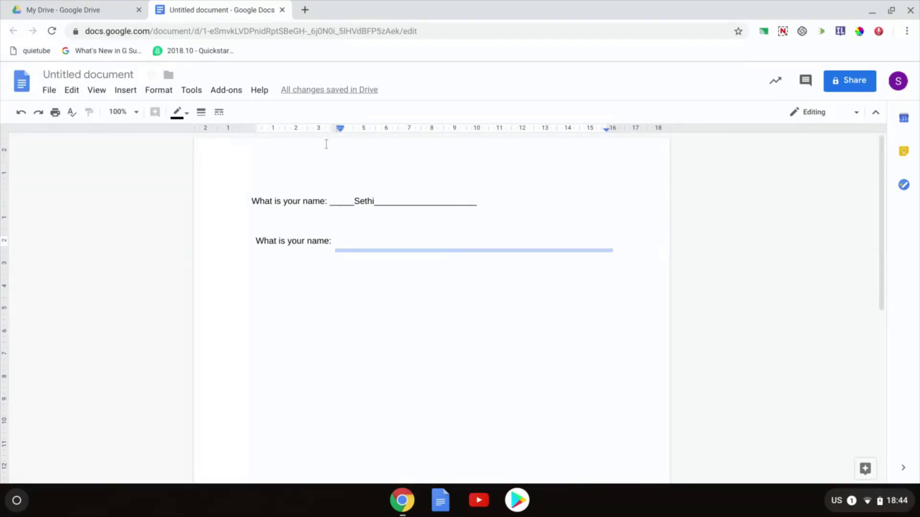
{"action": "left_click", "coordinate": [201, 112]}
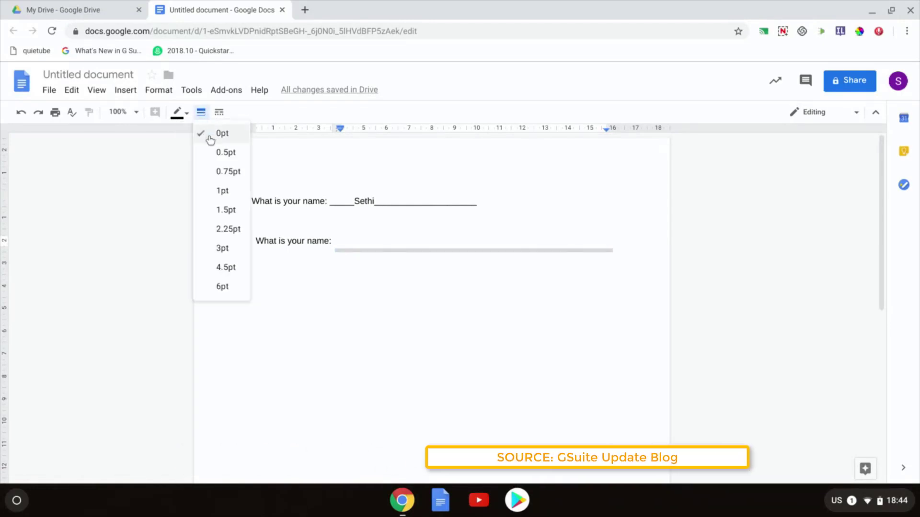
{"action": "left_click", "coordinate": [227, 191]}
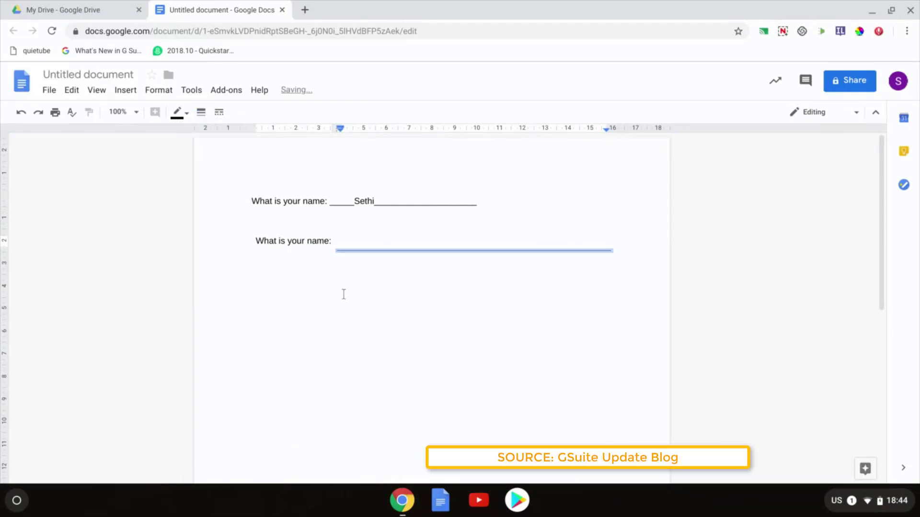
Make the answer cell's bottom border dashed and thicken it to 3pt.
{"action": "left_click", "coordinate": [351, 310]}
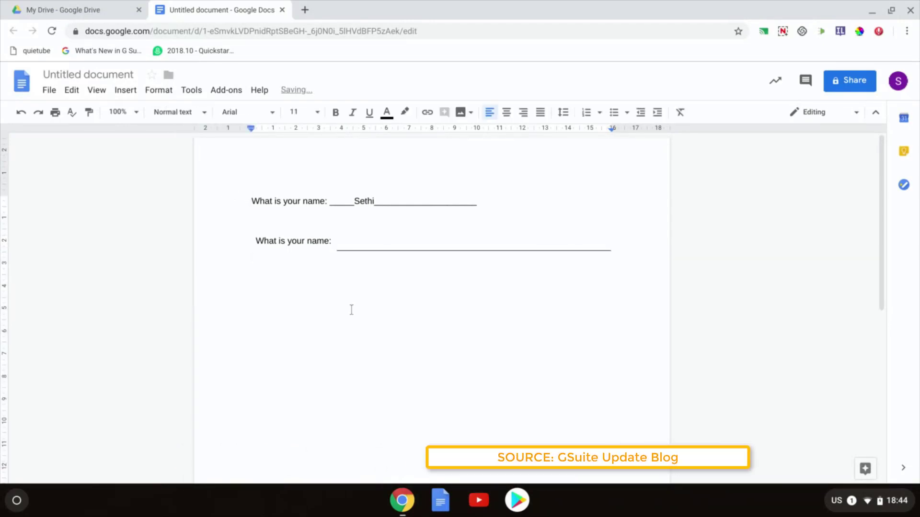
{"action": "left_click", "coordinate": [366, 251]}
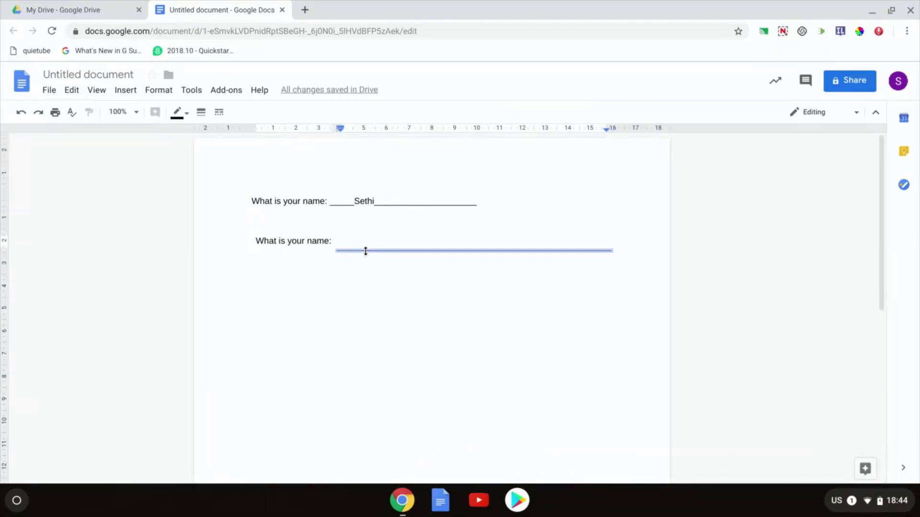
{"action": "left_click", "coordinate": [219, 112]}
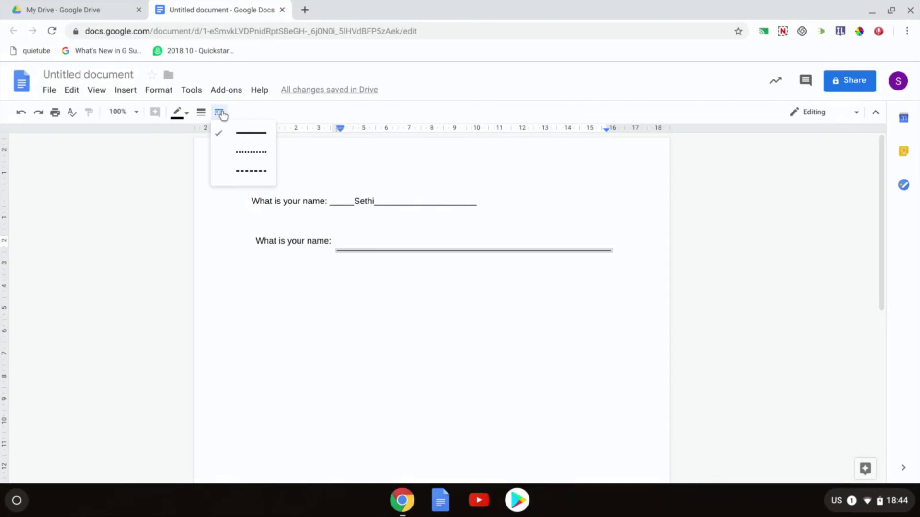
{"action": "left_click", "coordinate": [245, 169]}
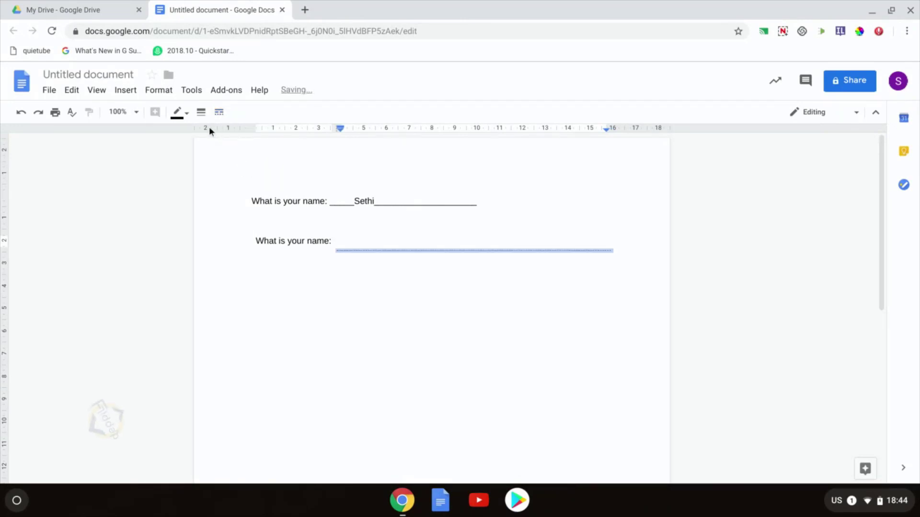
{"action": "left_click", "coordinate": [202, 113]}
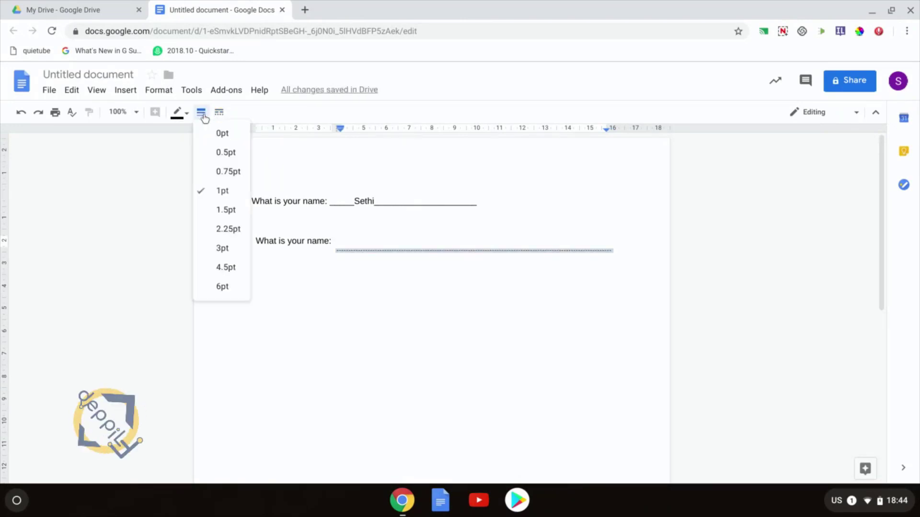
{"action": "left_click", "coordinate": [226, 248]}
Enter the person's name in the answer cell on the dashed line, then leave the table.
{"action": "left_click", "coordinate": [374, 245]}
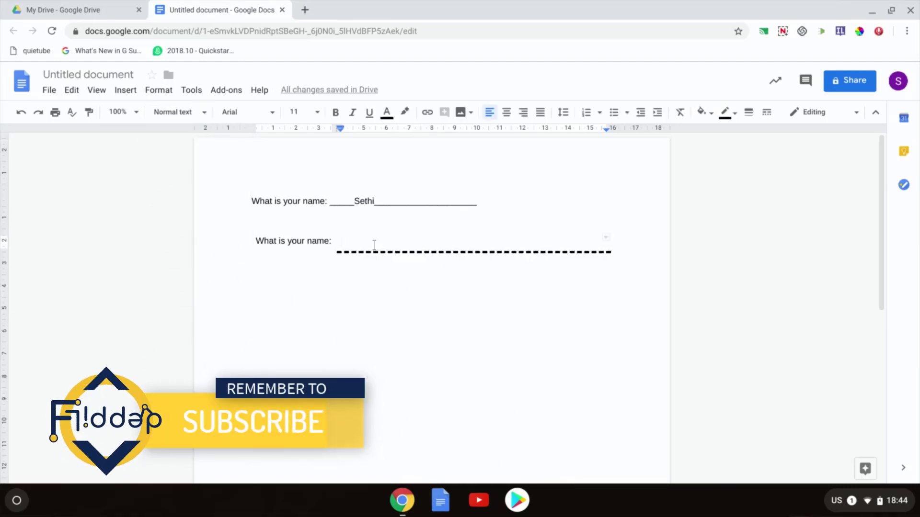
{"action": "type", "text": "Sethi"}
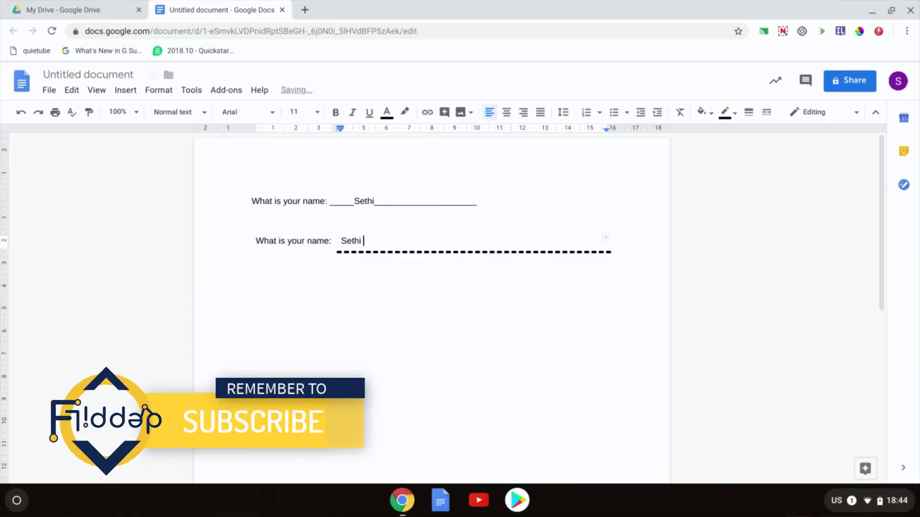
{"action": "left_click", "coordinate": [499, 286]}
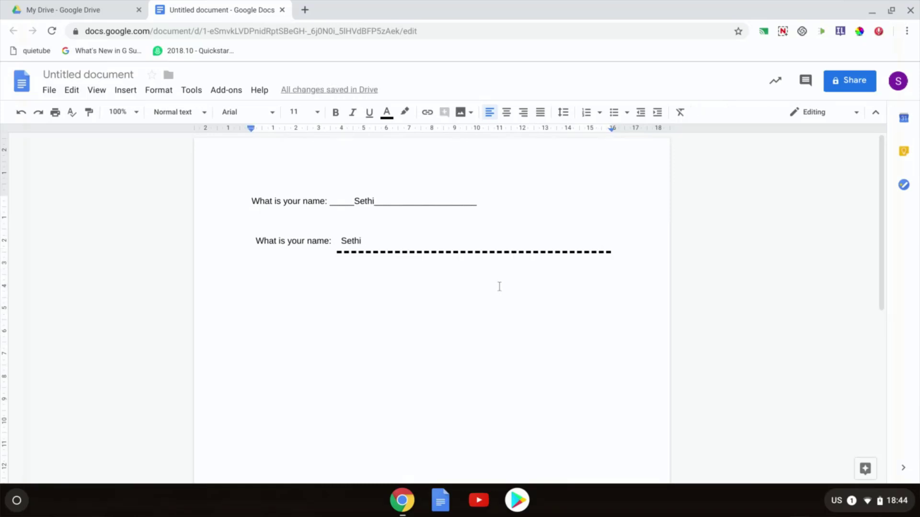